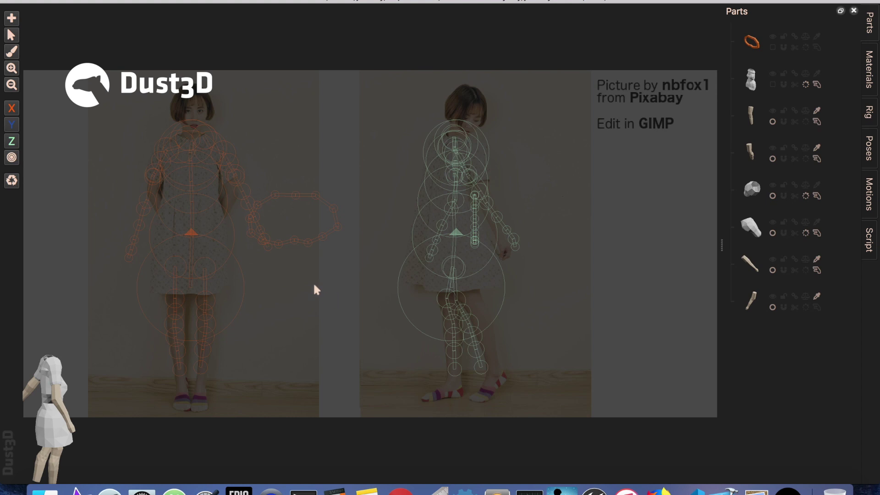
# Start a new empty document, check the GitHub releases page in Chrome, then return to Dust3D
pyautogui.click(86, 2)
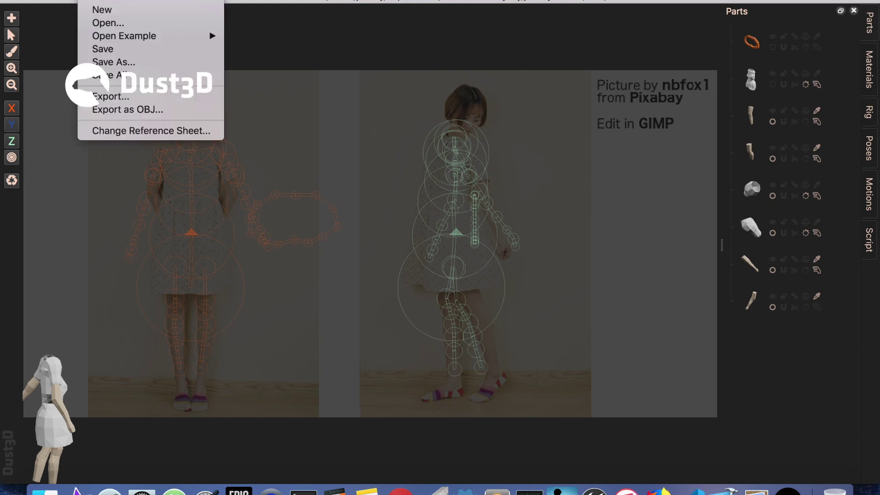
pyautogui.click(116, 29)
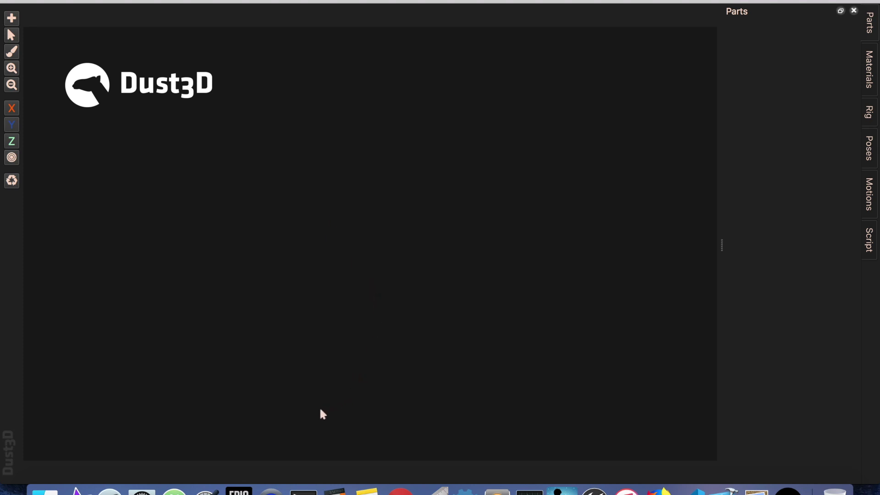
pyautogui.click(399, 490)
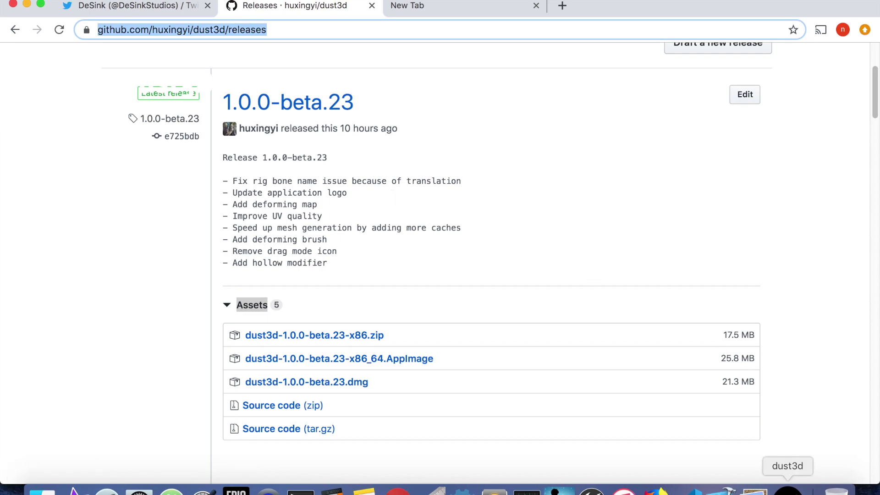
pyautogui.click(788, 491)
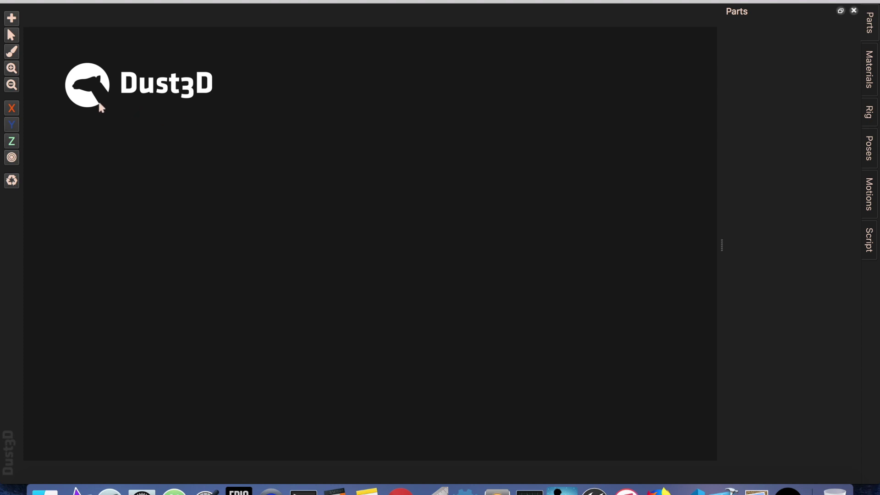
# Place three connected nodes forming a bent bar, move the origin up, and rotate the preview
pyautogui.click(15, 19)
pyautogui.click(195, 258)
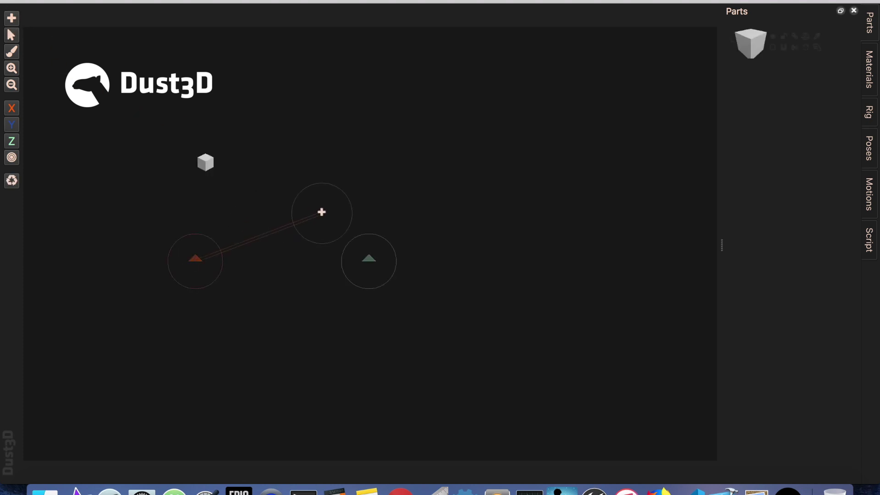
pyautogui.click(322, 212)
pyautogui.click(508, 217)
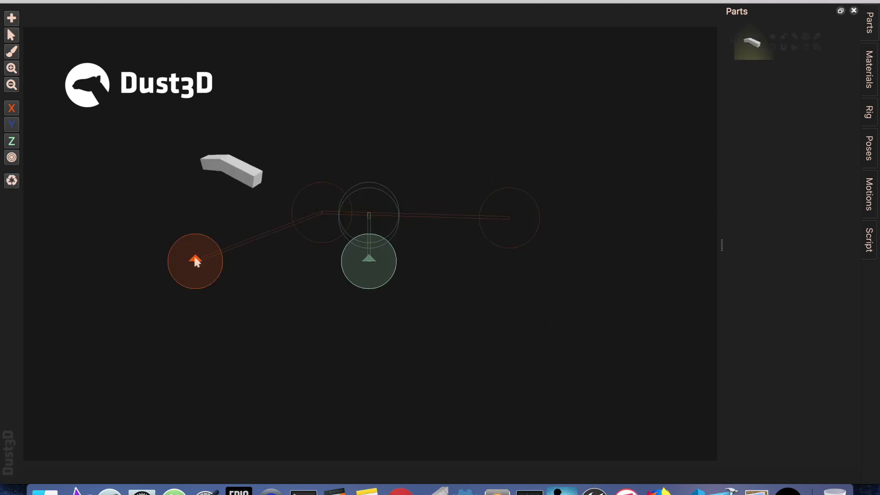
pyautogui.moveTo(194, 255); pyautogui.dragTo(315, 229)
pyautogui.scroll(5, 265, 189)
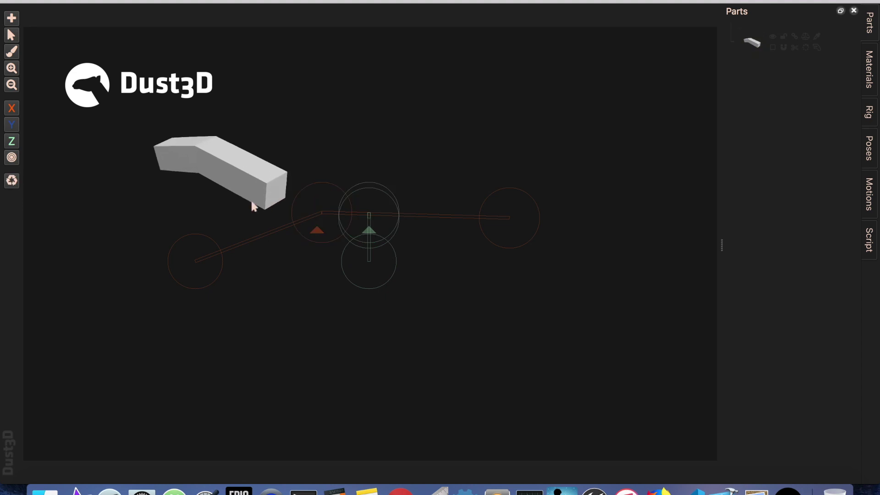
pyautogui.moveTo(265, 189)
pyautogui.mouseDown()
pyautogui.moveTo(207, 167)
pyautogui.moveTo(243, 156)
pyautogui.mouseUp()
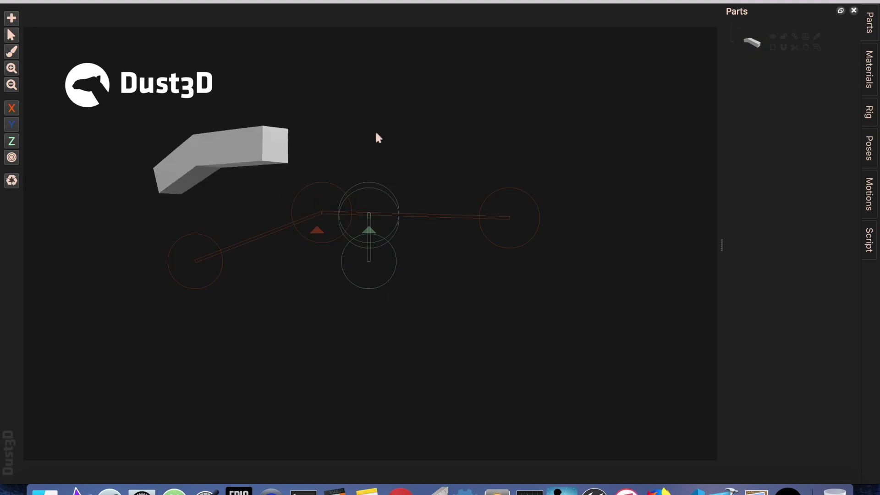
pyautogui.moveTo(431, 142); pyautogui.dragTo(350, 165, button='middle')
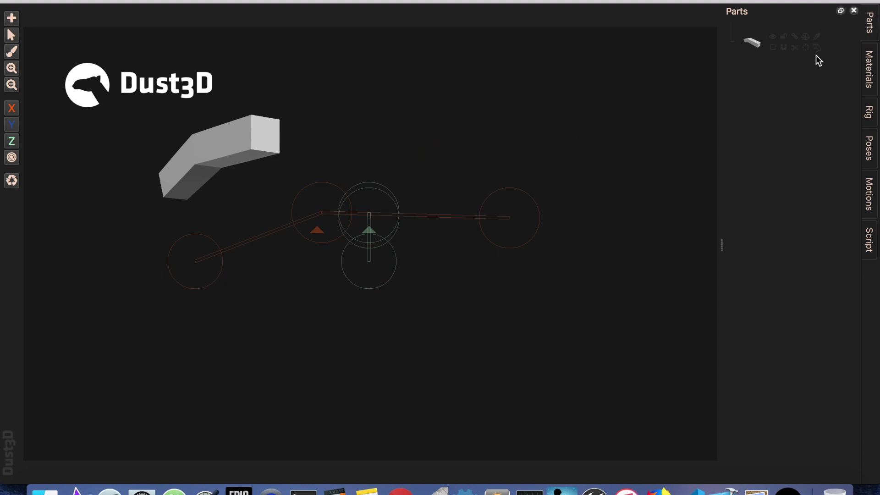
pyautogui.click(806, 49)
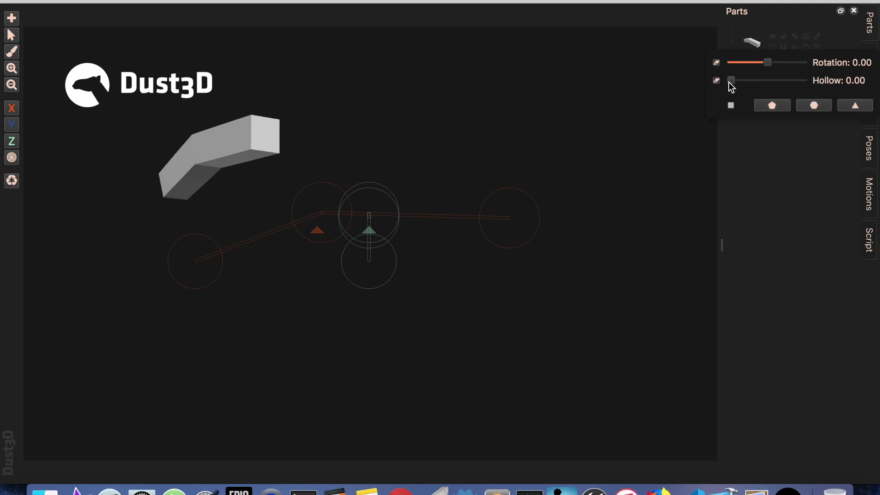
# Drag the Hollow slider to give the bar thin walls, trying hexagon and pentagon sections
pyautogui.moveTo(731, 81); pyautogui.dragTo(769, 80)
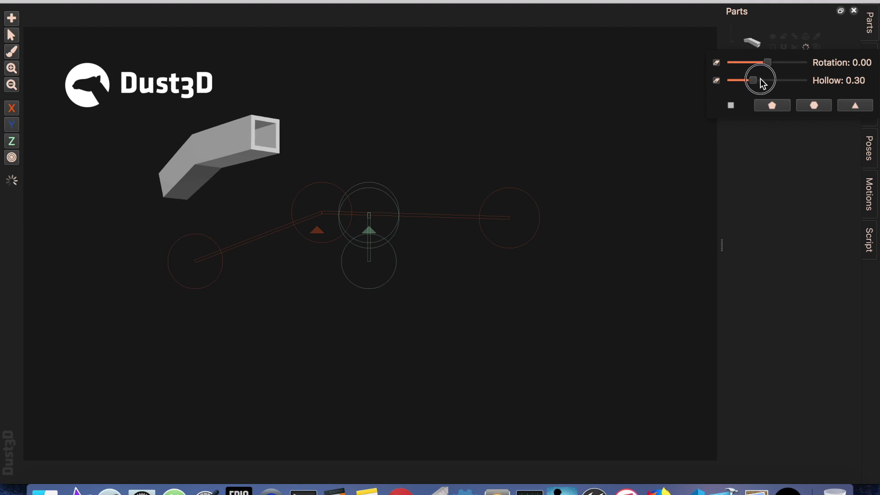
pyautogui.moveTo(771, 81)
pyautogui.mouseDown()
pyautogui.moveTo(745, 80)
pyautogui.moveTo(752, 83)
pyautogui.moveTo(739, 101)
pyautogui.moveTo(761, 84)
pyautogui.moveTo(741, 86)
pyautogui.mouseUp()
pyautogui.click(812, 104)
pyautogui.click(772, 104)
# Keep the square cross-section, close the settings, and check the social media profile tab in the browser
pyautogui.click(739, 102)
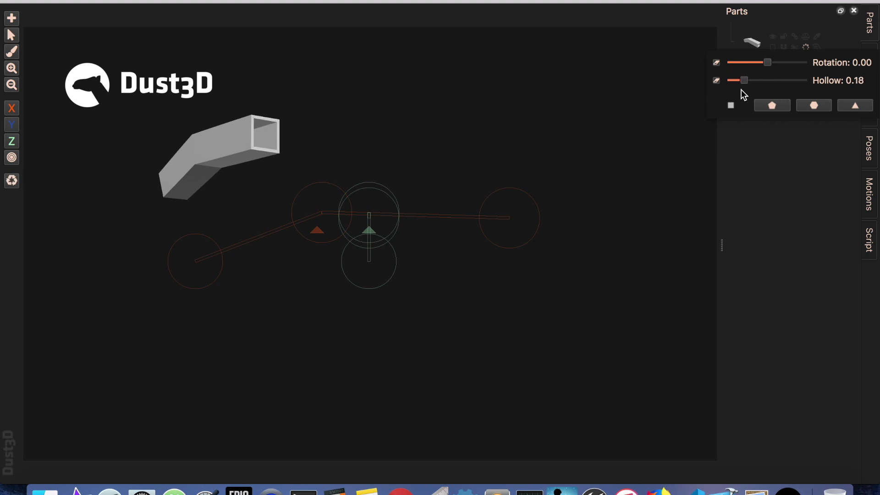
pyautogui.click(479, 201)
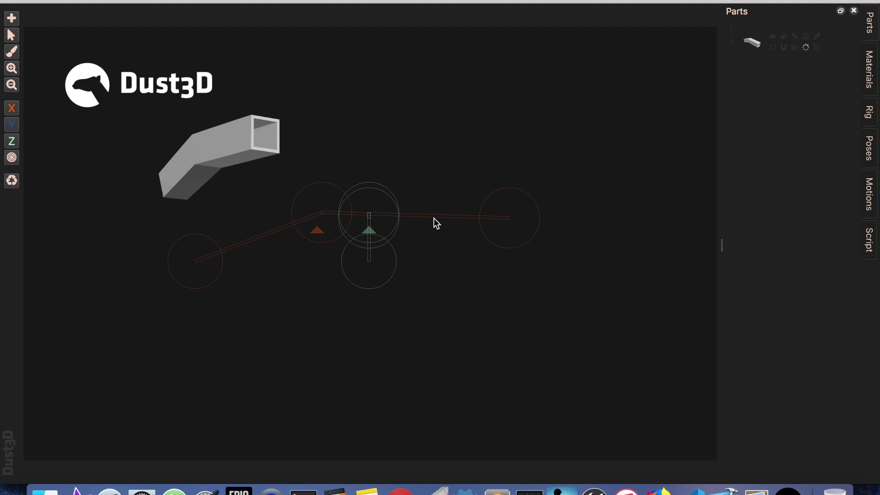
pyautogui.click(401, 490)
pyautogui.click(147, 7)
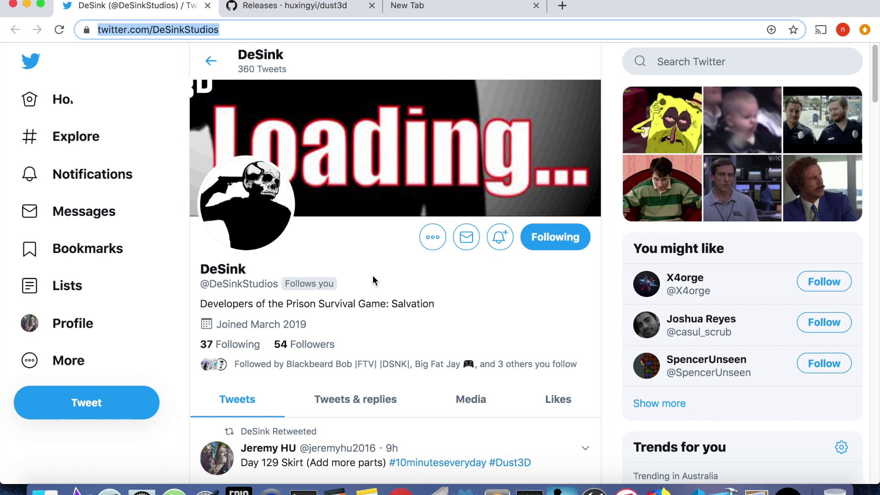
# Load the Addax example model, discarding unsaved changes
pyautogui.click(787, 489)
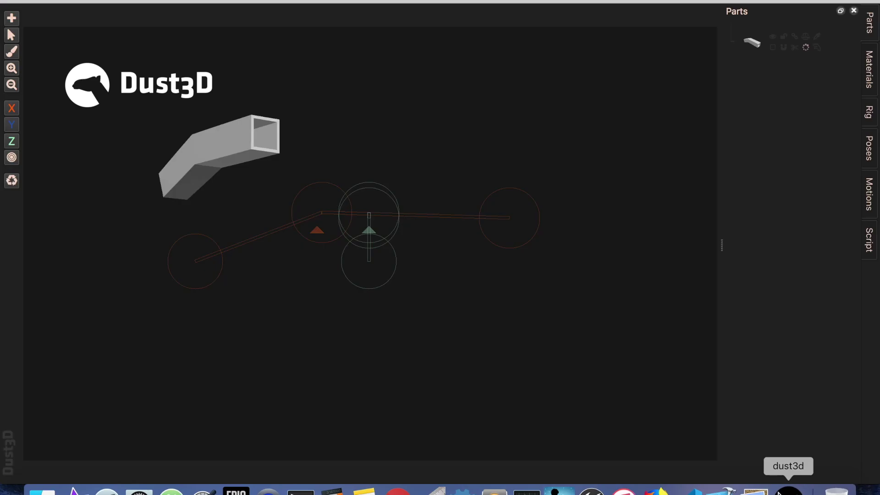
pyautogui.click(89, 2)
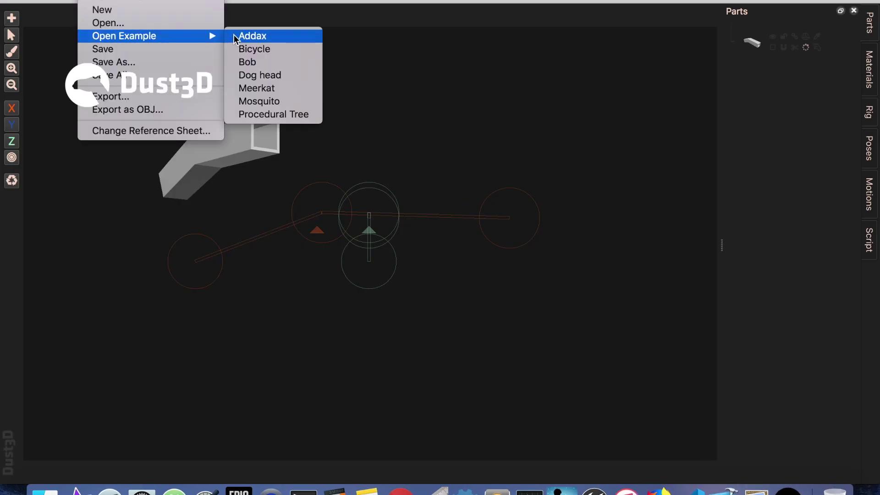
pyautogui.click(255, 34)
pyautogui.click(534, 250)
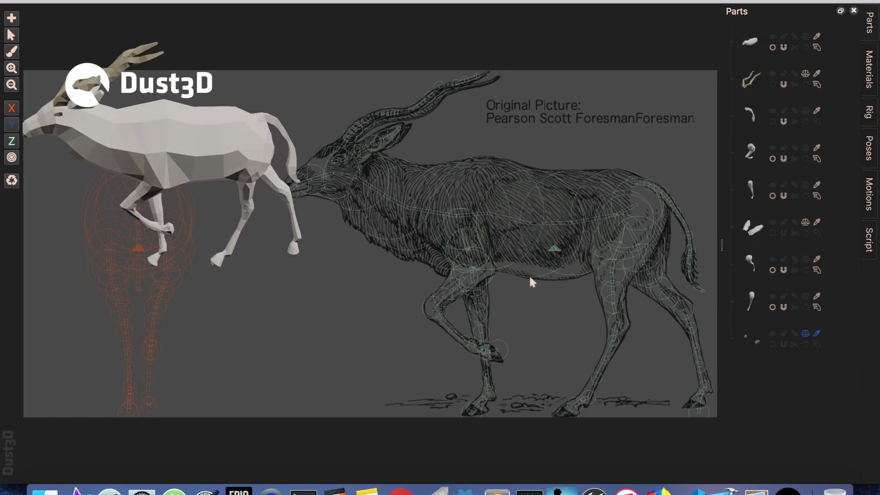
# Copy the antelope's body nodes and paste them as a new band part
pyautogui.rightClick(541, 254)
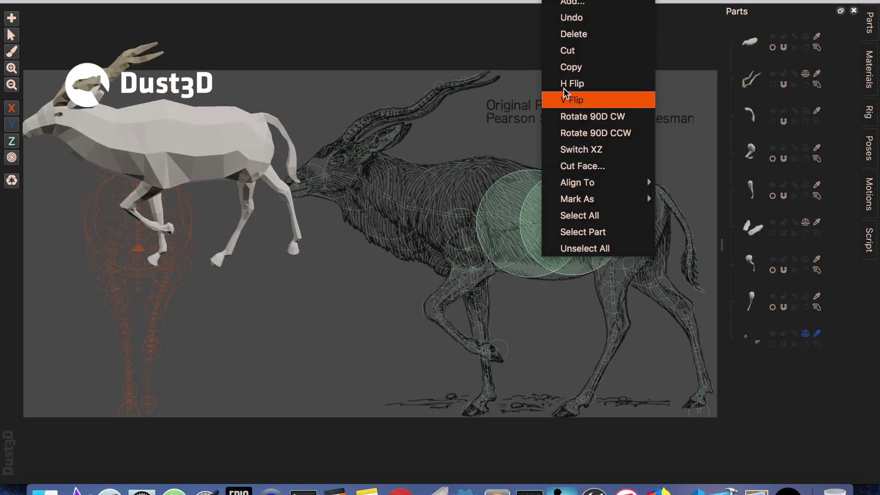
pyautogui.click(580, 65)
pyautogui.rightClick(559, 135)
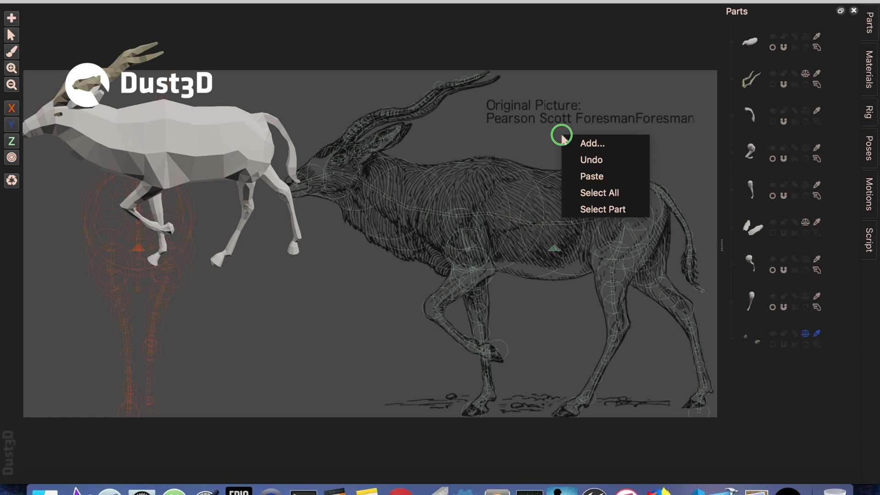
pyautogui.click(587, 173)
pyautogui.scroll(5, 581, 154)
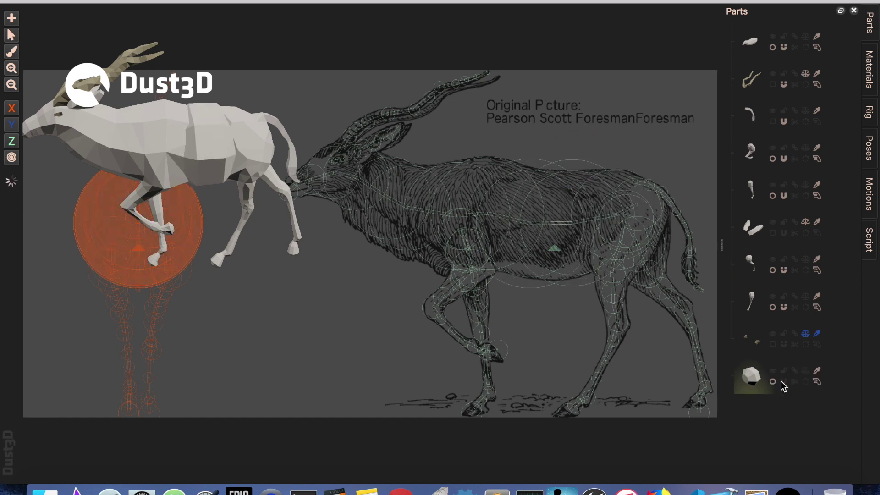
# Make the new band part hollow and rotate the antelope to a front view
pyautogui.click(809, 383)
pyautogui.moveTo(731, 413); pyautogui.dragTo(736, 413)
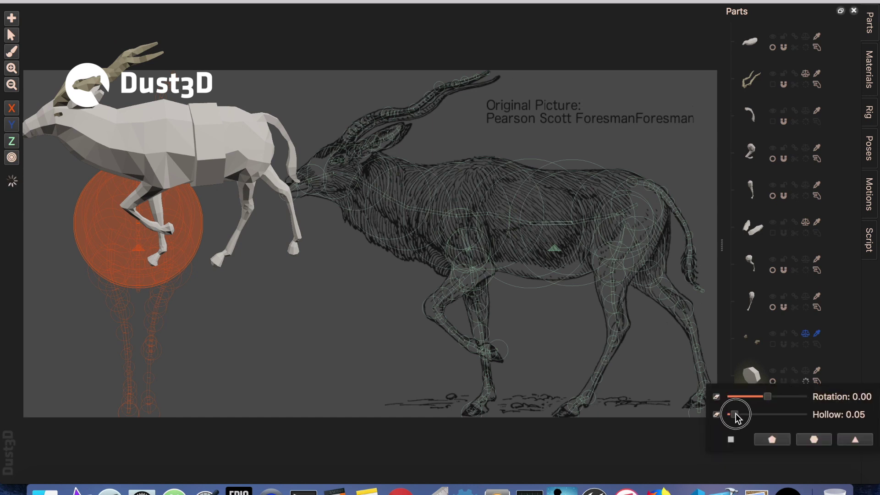
pyautogui.click(352, 274)
pyautogui.moveTo(354, 283); pyautogui.dragTo(227, 263)
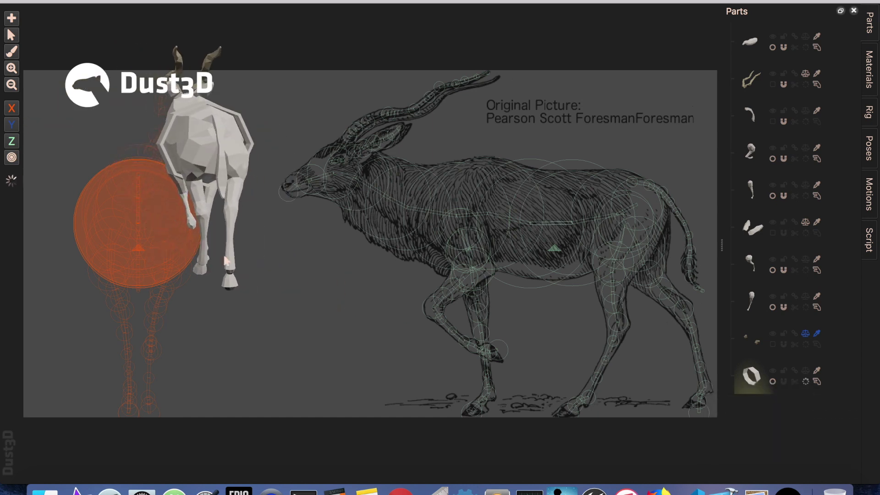
# Colour the ring part green and orbit to check the band
pyautogui.click(818, 371)
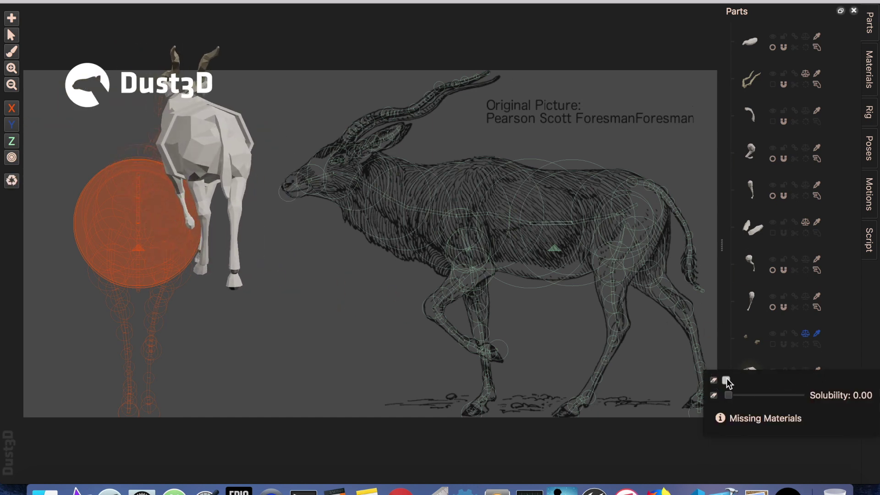
pyautogui.click(726, 380)
pyautogui.click(844, 401)
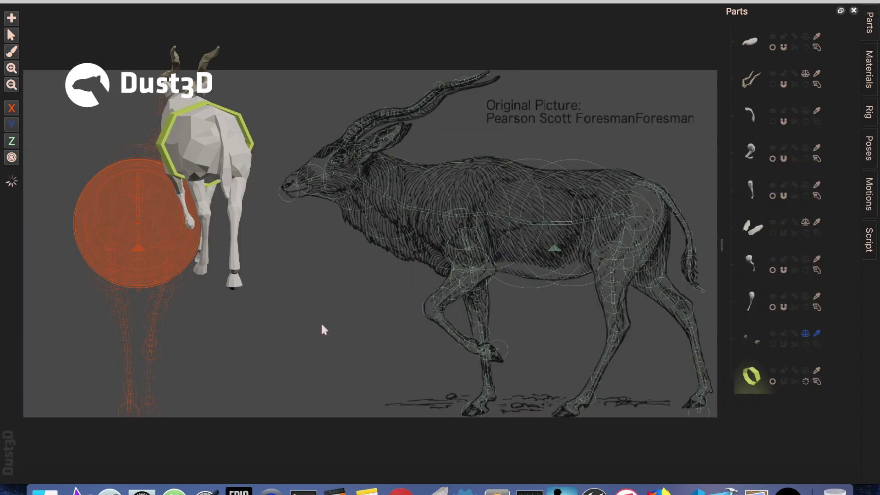
pyautogui.moveTo(321, 328)
pyautogui.mouseDown()
pyautogui.moveTo(457, 303)
pyautogui.moveTo(611, 308)
pyautogui.moveTo(371, 304)
pyautogui.mouseUp()
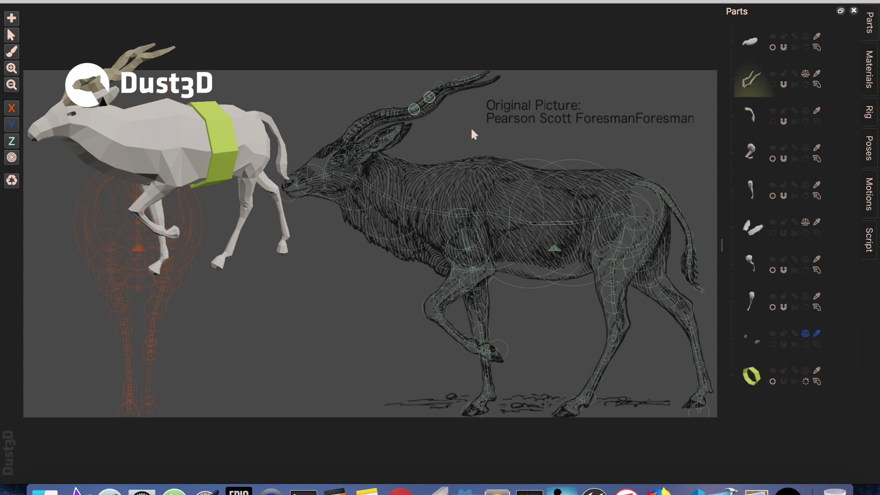
# Paste a new slightly hollow part for the horn bands and colour it teal
pyautogui.hotkey('ctrl', 'v')
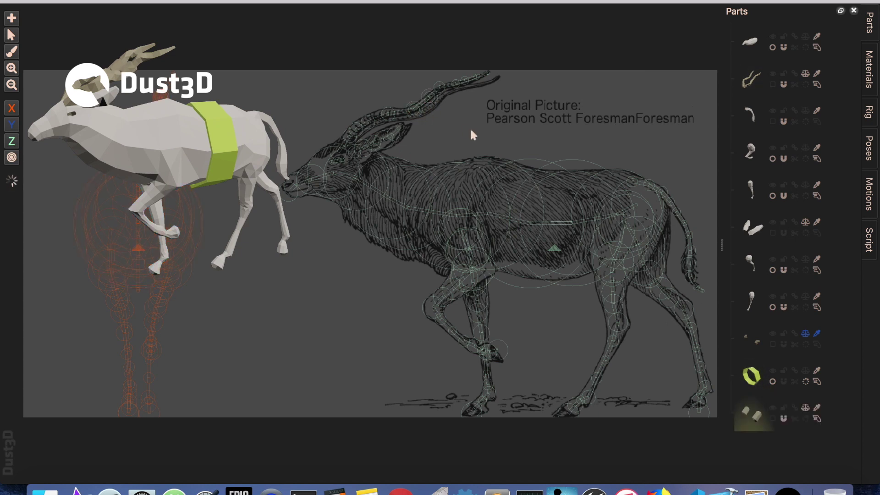
pyautogui.click(806, 419)
pyautogui.moveTo(731, 384); pyautogui.dragTo(736, 386)
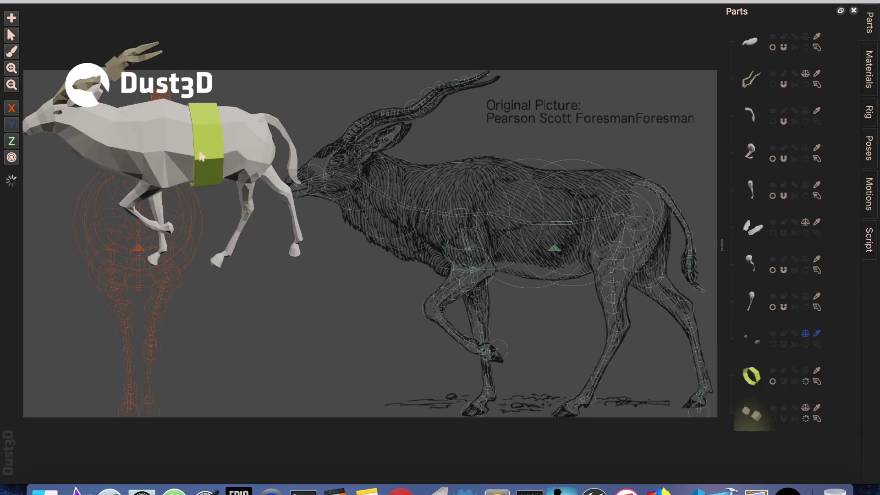
pyautogui.click(818, 408)
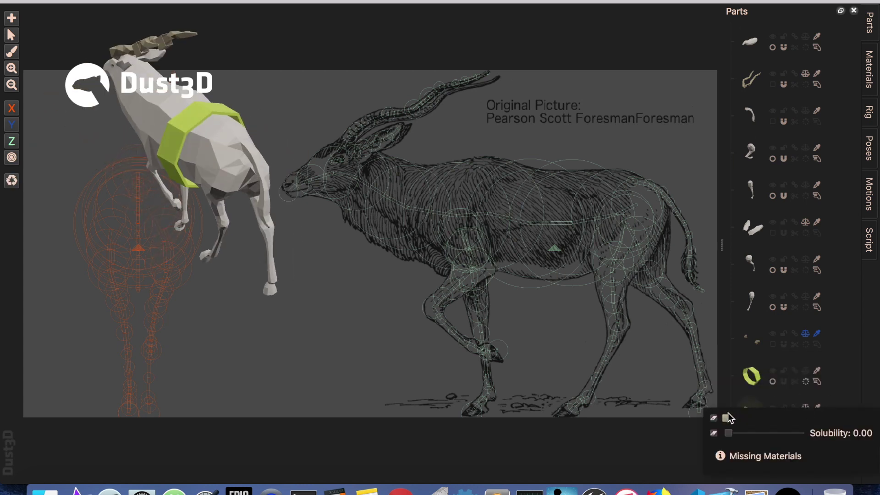
pyautogui.click(728, 413)
pyautogui.click(755, 265)
pyautogui.click(848, 402)
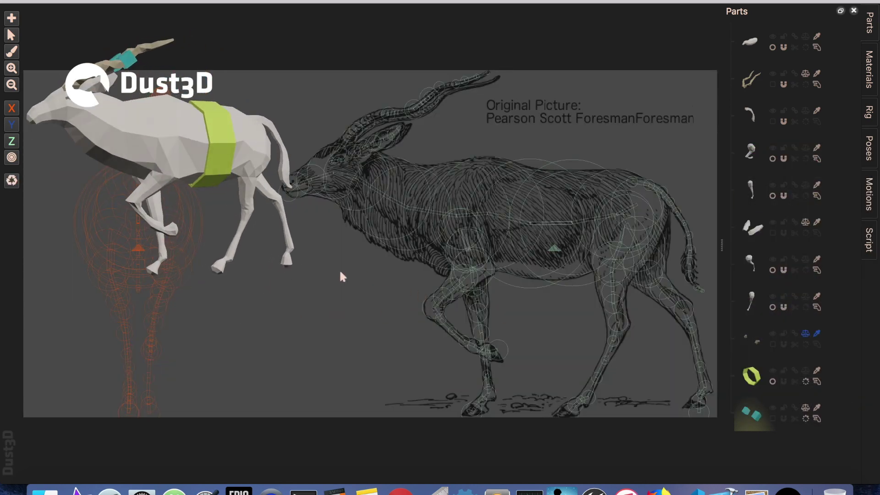
# Add a hollow band on the antelope's leg and colour it blue
pyautogui.click(462, 341)
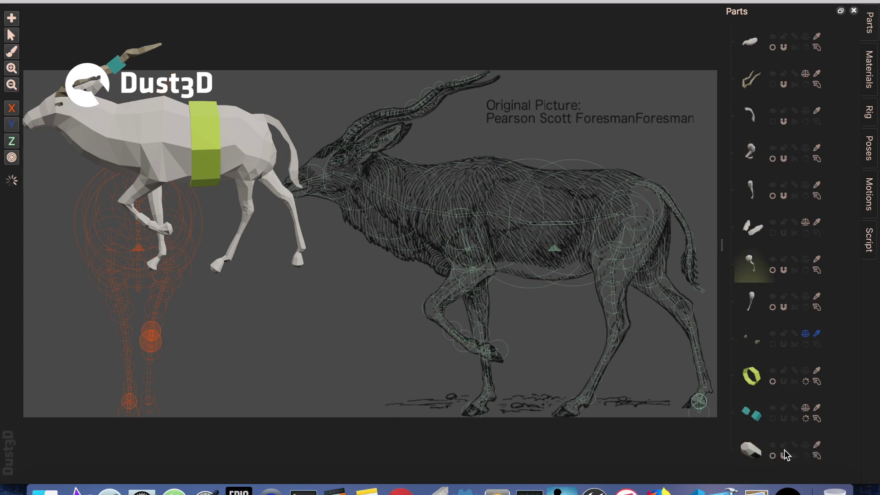
pyautogui.click(806, 455)
pyautogui.moveTo(731, 421); pyautogui.dragTo(734, 419)
pyautogui.click(353, 369)
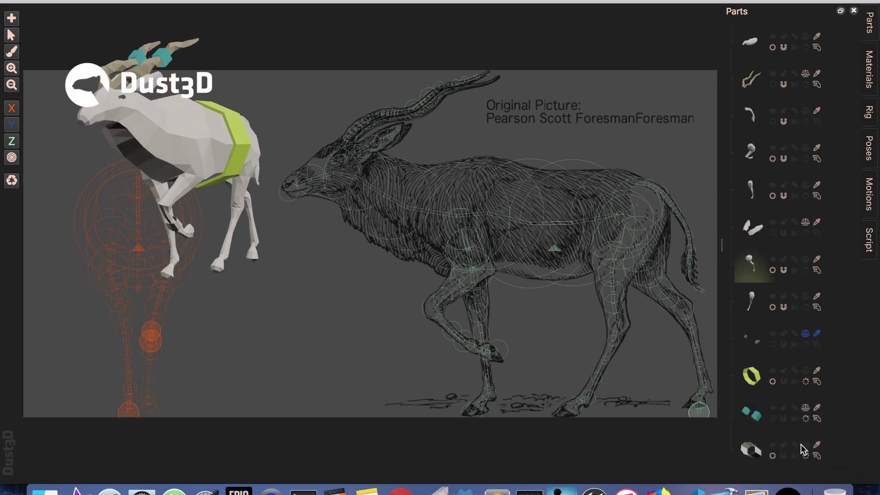
pyautogui.click(817, 446)
pyautogui.click(728, 389)
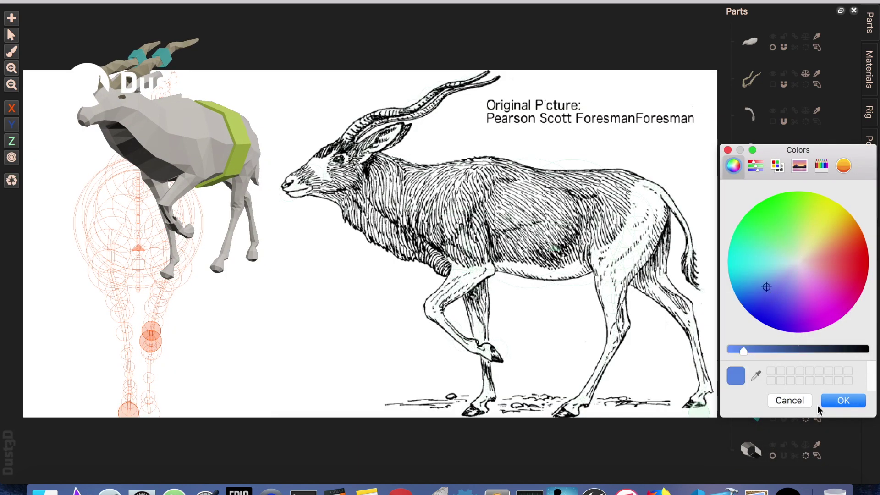
pyautogui.click(845, 403)
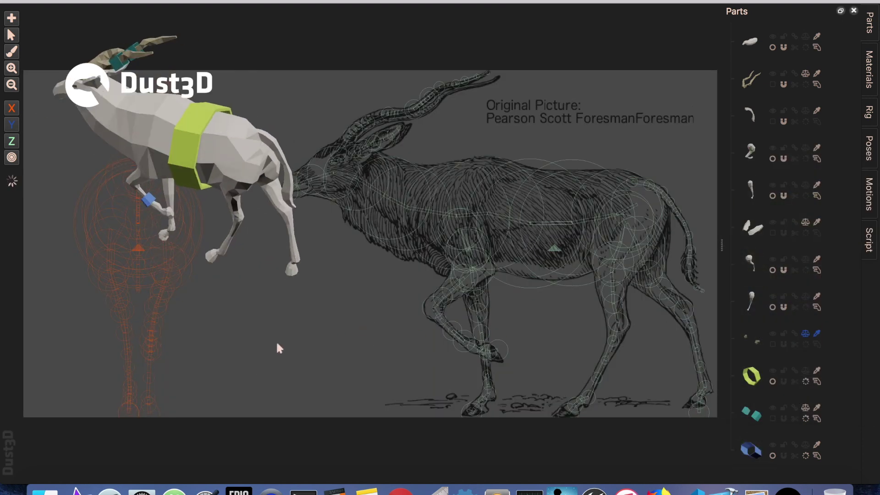
# Orbit the model to inspect the bands, then start a new empty model
pyautogui.moveTo(277, 344)
pyautogui.mouseDown(button='middle')
pyautogui.moveTo(414, 314)
pyautogui.moveTo(505, 338)
pyautogui.moveTo(625, 321)
pyautogui.mouseUp(button='middle')
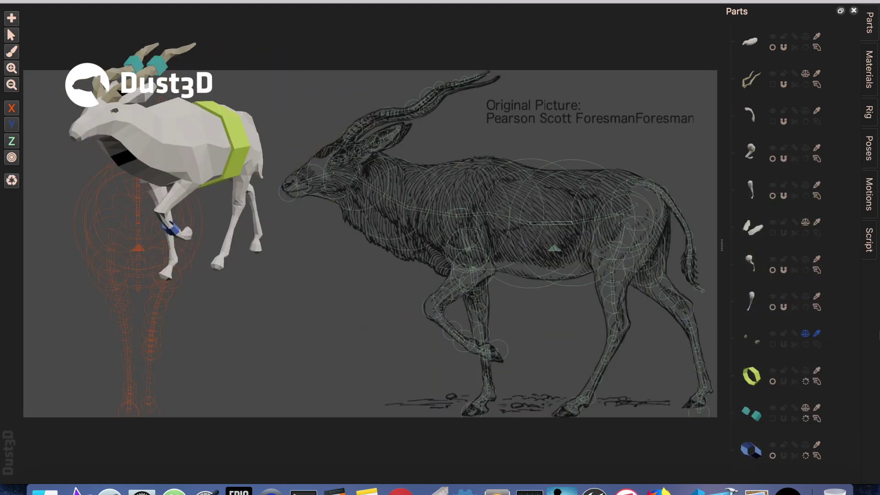
pyautogui.moveTo(389, 331); pyautogui.dragTo(310, 329, button='middle')
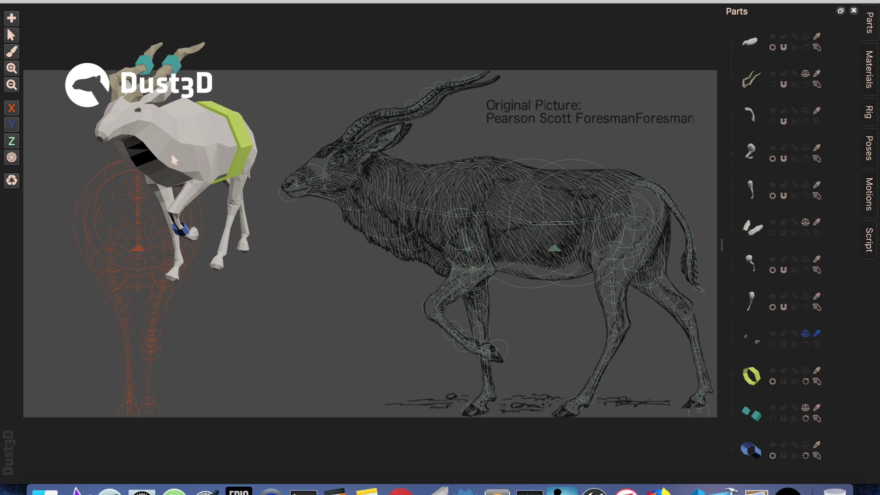
pyautogui.click(103, 1)
pyautogui.click(104, 1)
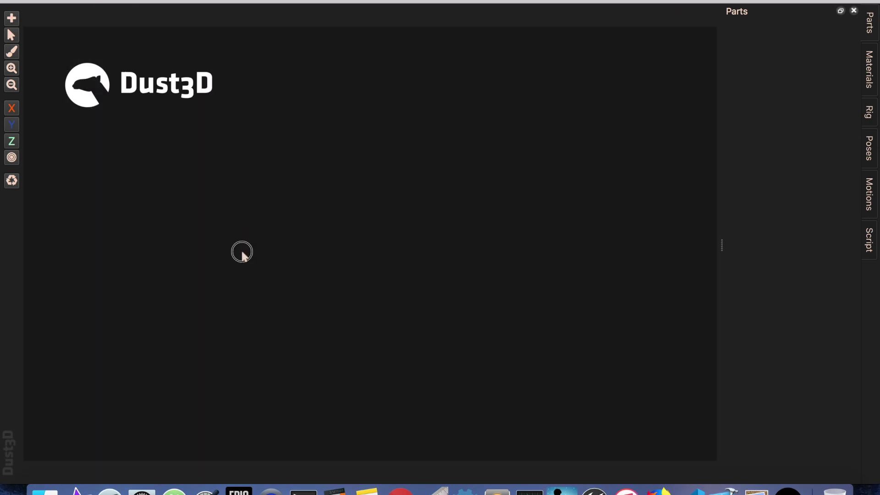
# Place a five-node bent path as a new part
pyautogui.click(11, 17)
pyautogui.click(155, 281)
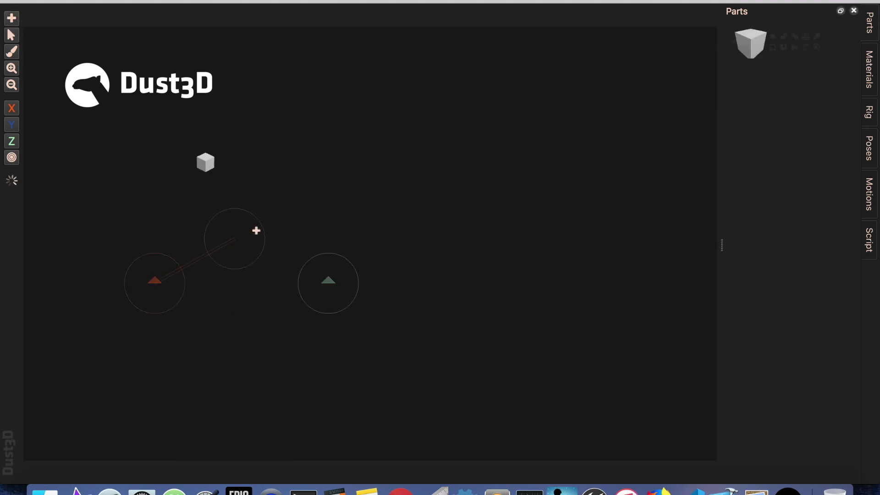
pyautogui.click(277, 227)
pyautogui.click(404, 187)
pyautogui.click(506, 194)
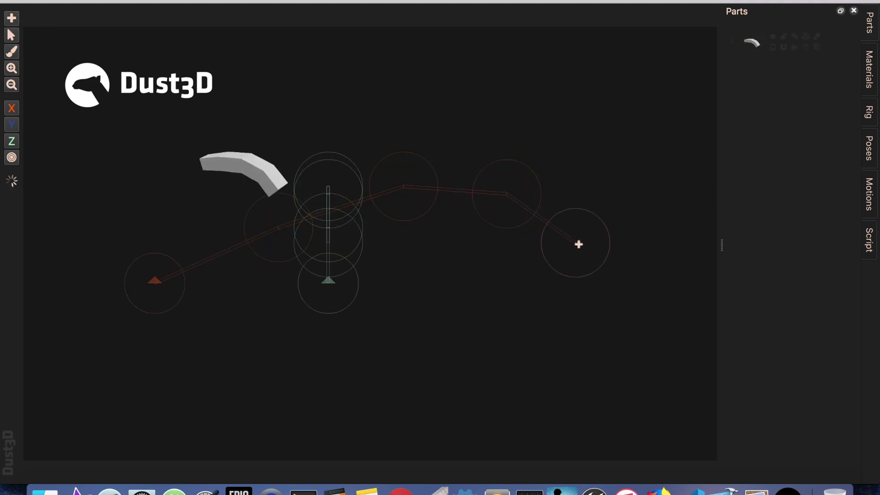
pyautogui.click(578, 244)
pyautogui.press('Escape')
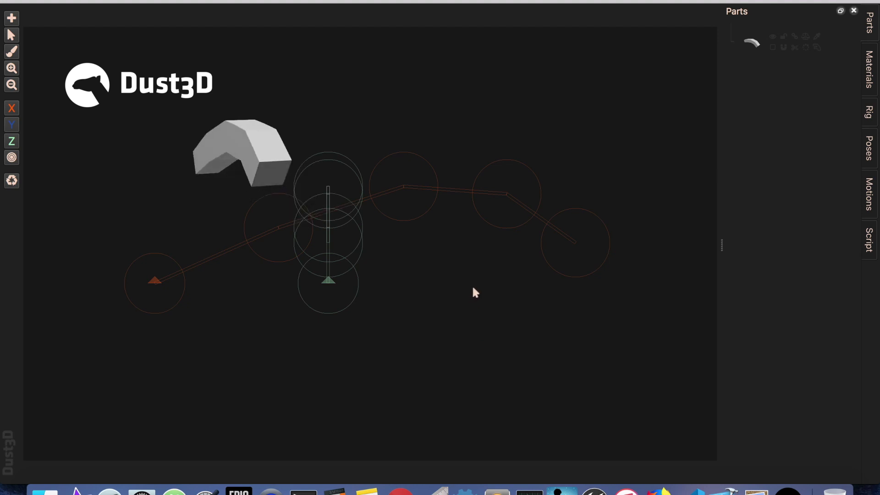
# Switch the mesh to wireframe view and enlarge the orange part's nodes
pyautogui.click(157, 284)
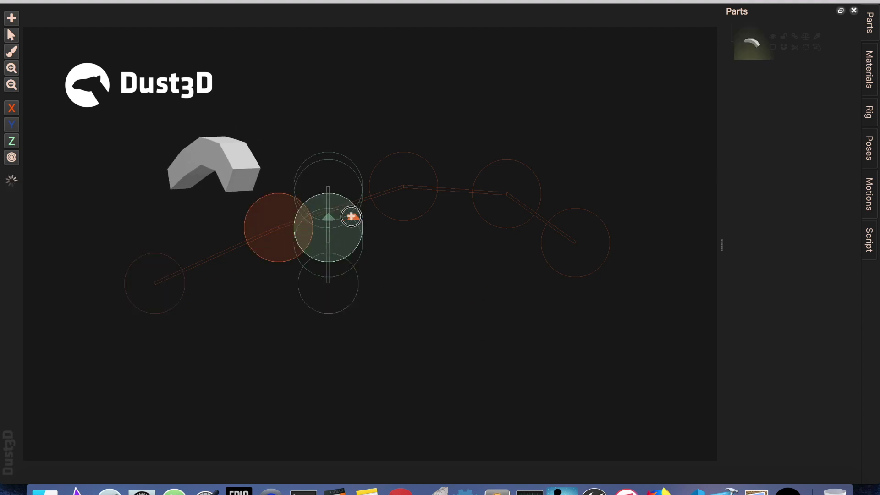
pyautogui.click(224, 41)
pyautogui.click(159, 2)
pyautogui.click(207, 44)
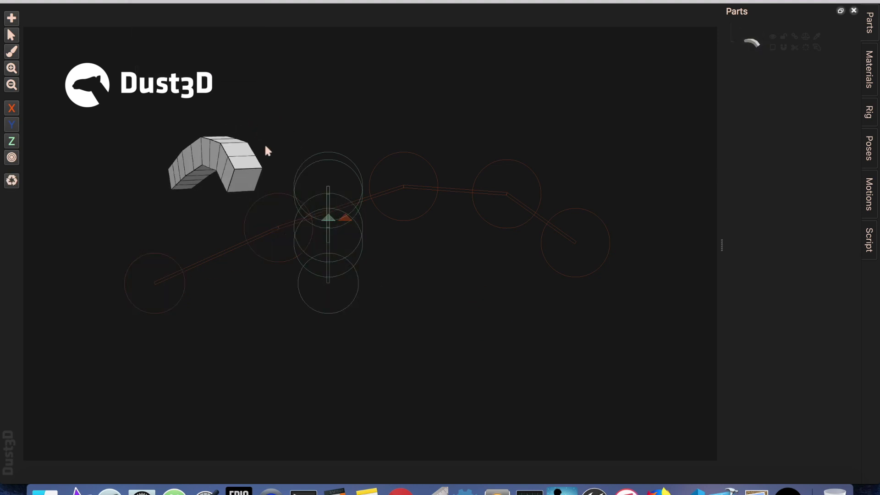
pyautogui.moveTo(260, 137); pyautogui.dragTo(283, 126)
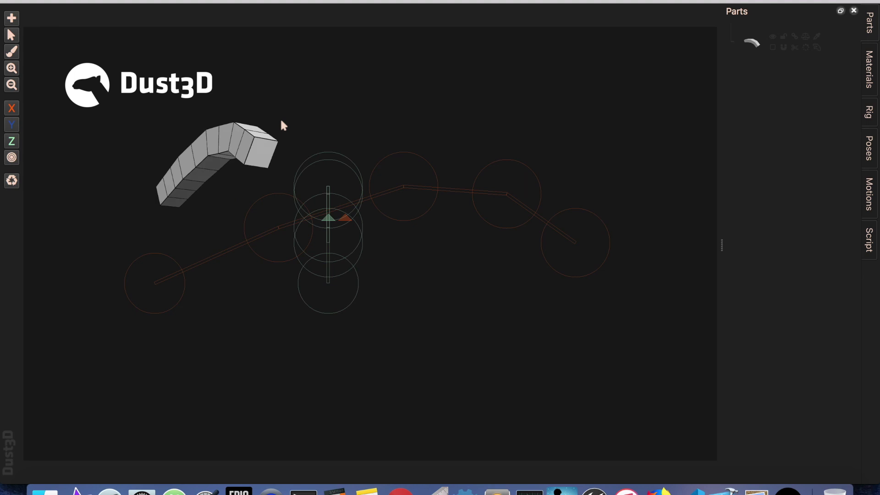
pyautogui.doubleClick(387, 168)
pyautogui.scroll(2, 406, 127)
pyautogui.click(369, 114)
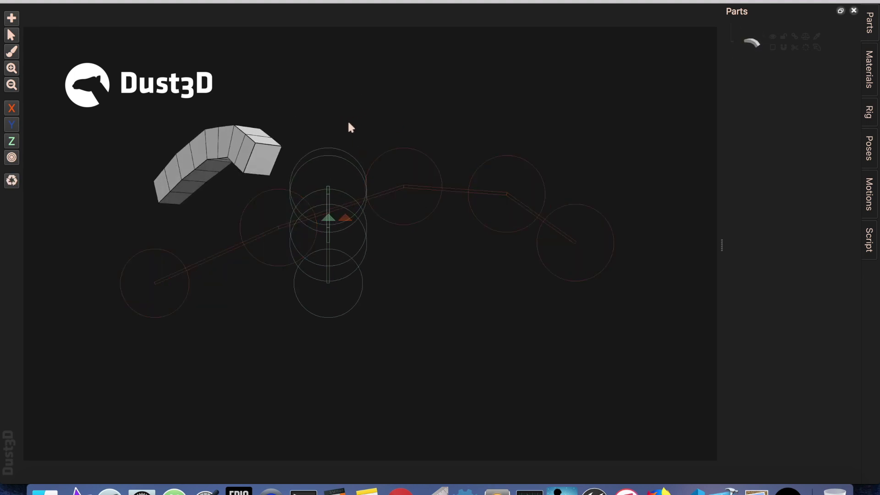
# Give the tube a hexagonal cross-section, subdivide it, and orbit the smoothed mesh
pyautogui.click(805, 47)
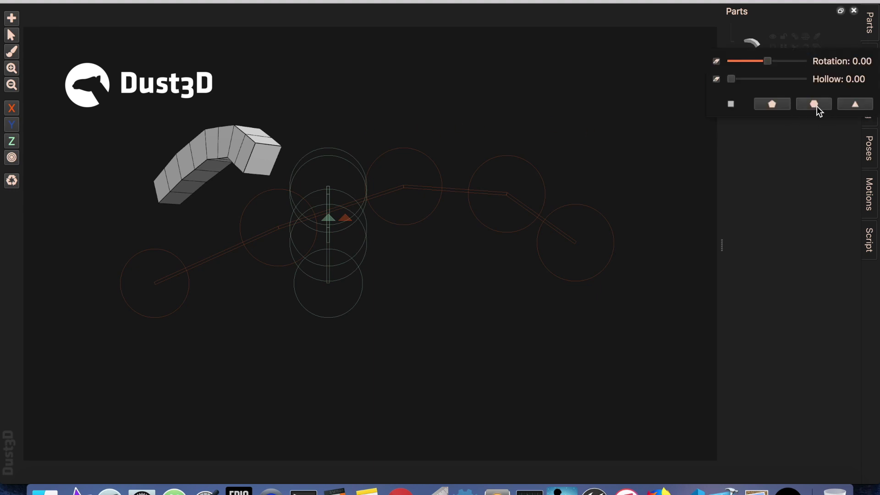
pyautogui.click(816, 106)
pyautogui.click(785, 50)
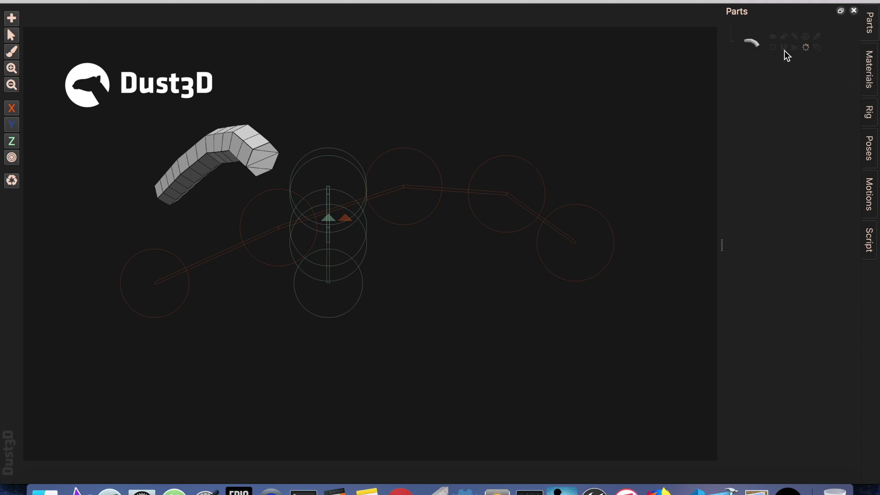
pyautogui.click(774, 48)
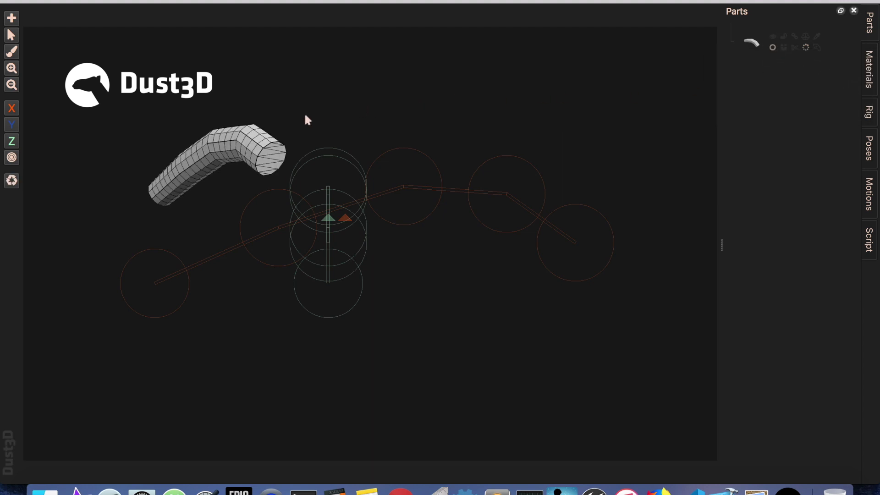
pyautogui.moveTo(327, 112); pyautogui.dragTo(280, 146)
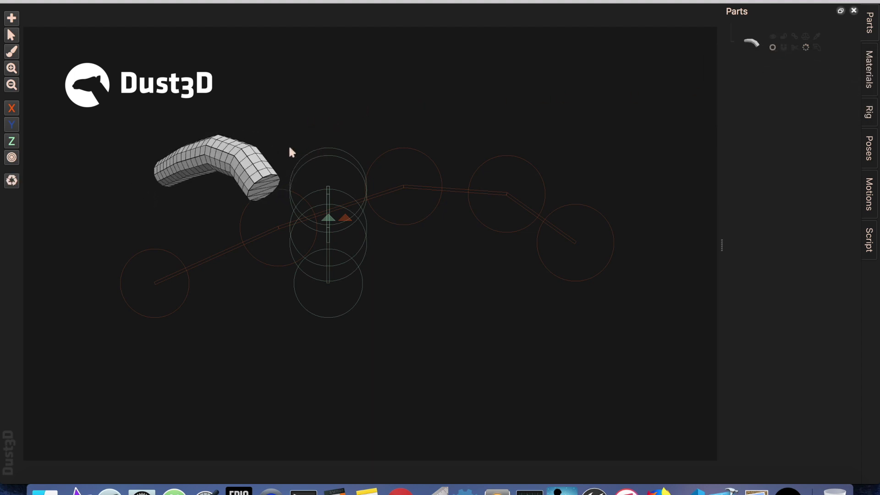
pyautogui.moveTo(263, 153); pyautogui.dragTo(175, 162)
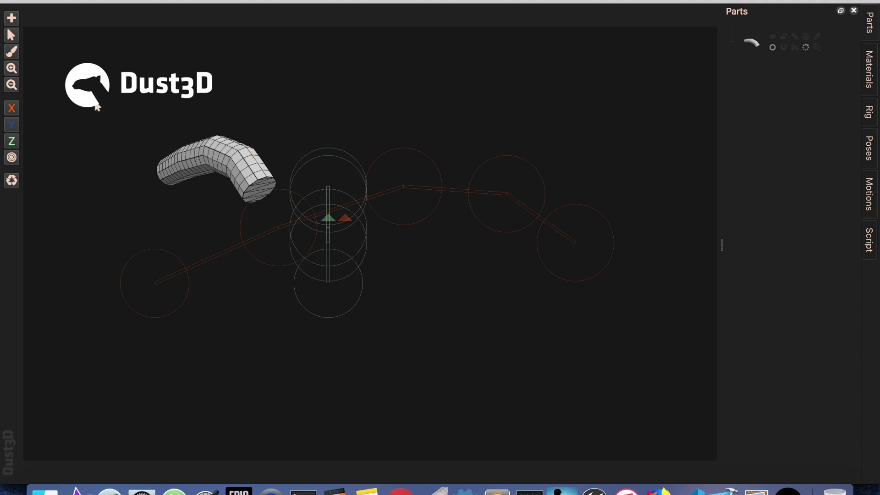
# Brush deformations over the tube's left part so its top bulges, orbiting between strokes
pyautogui.click(11, 52)
pyautogui.moveTo(236, 157); pyautogui.dragTo(199, 158)
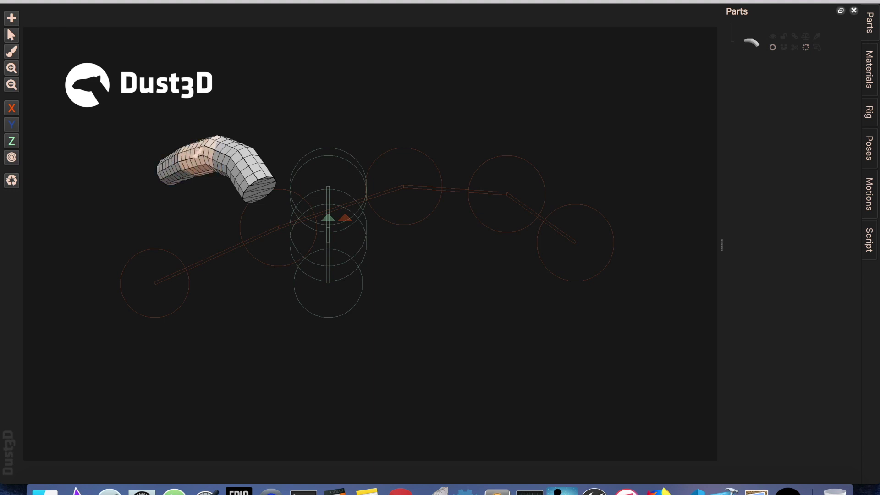
pyautogui.moveTo(155, 163); pyautogui.dragTo(185, 162, button='middle')
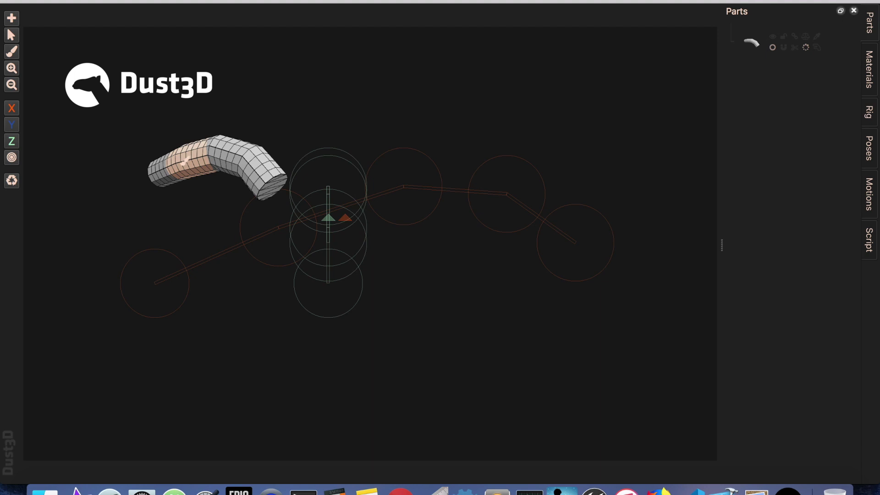
pyautogui.moveTo(196, 163); pyautogui.dragTo(207, 165)
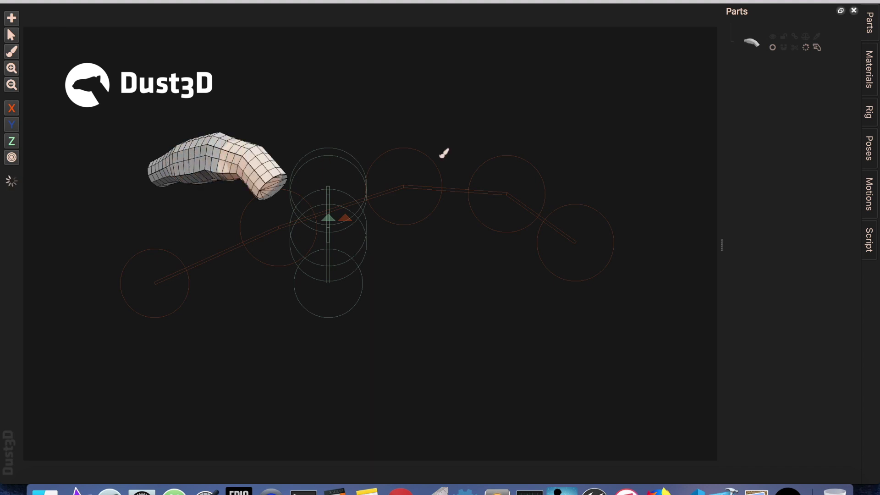
pyautogui.moveTo(319, 148)
pyautogui.mouseDown(button='middle')
pyautogui.moveTo(253, 174)
pyautogui.moveTo(287, 187)
pyautogui.moveTo(352, 123)
pyautogui.moveTo(353, 99)
pyautogui.moveTo(370, 111)
pyautogui.moveTo(330, 126)
pyautogui.mouseUp(button='middle')
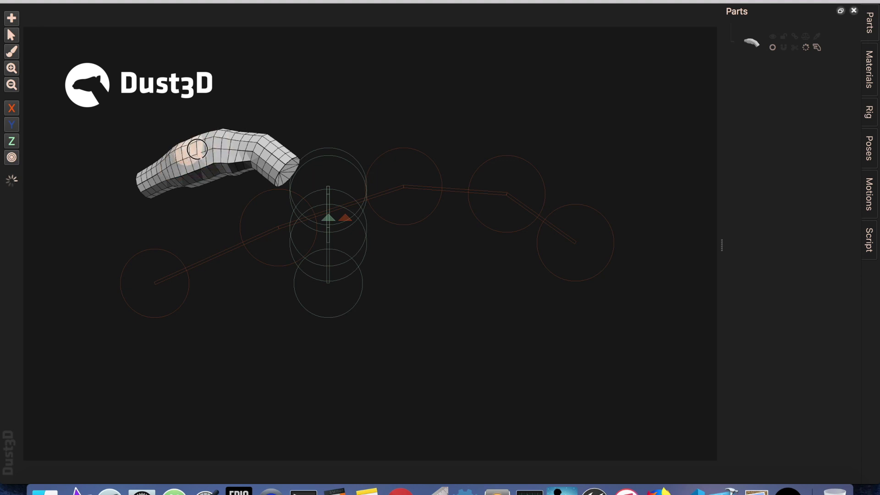
pyautogui.moveTo(202, 152); pyautogui.dragTo(193, 197)
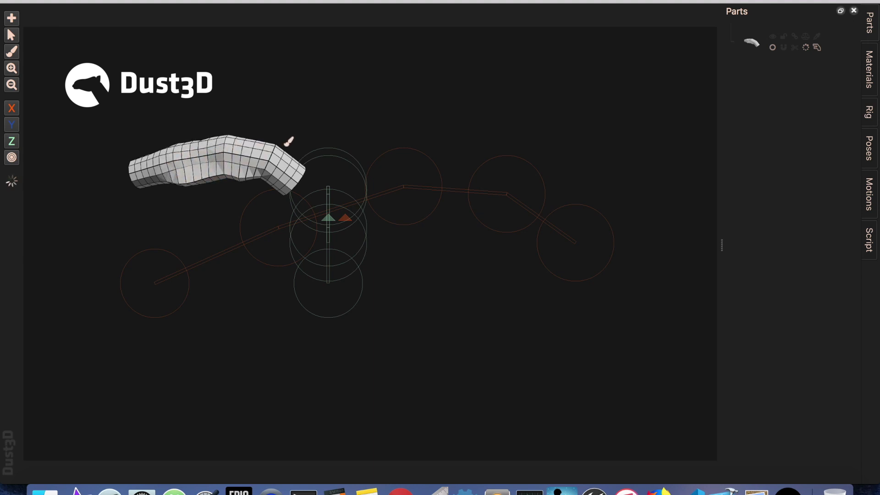
pyautogui.moveTo(289, 138)
pyautogui.mouseDown()
pyautogui.moveTo(251, 126)
pyautogui.moveTo(190, 131)
pyautogui.moveTo(218, 110)
pyautogui.moveTo(222, 90)
pyautogui.moveTo(236, 122)
pyautogui.moveTo(226, 121)
pyautogui.mouseUp()
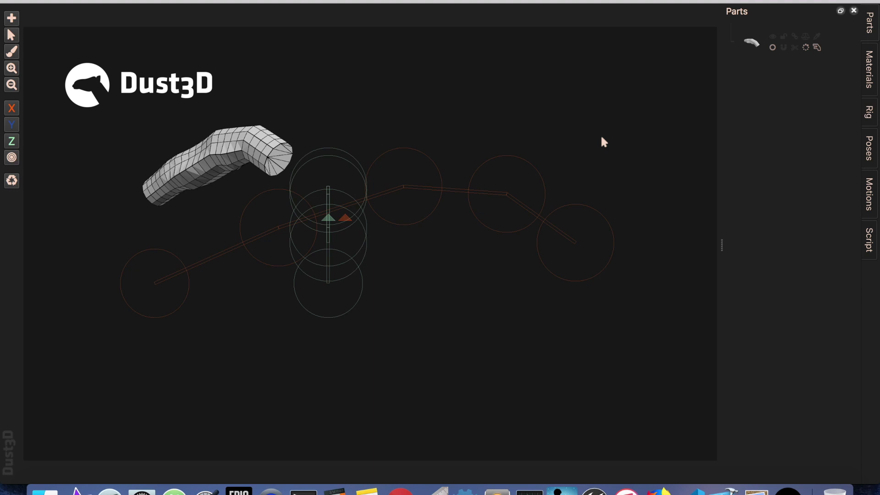
# Select the tube through its rightmost end node and orbit the enlarged mesh
pyautogui.click(576, 255)
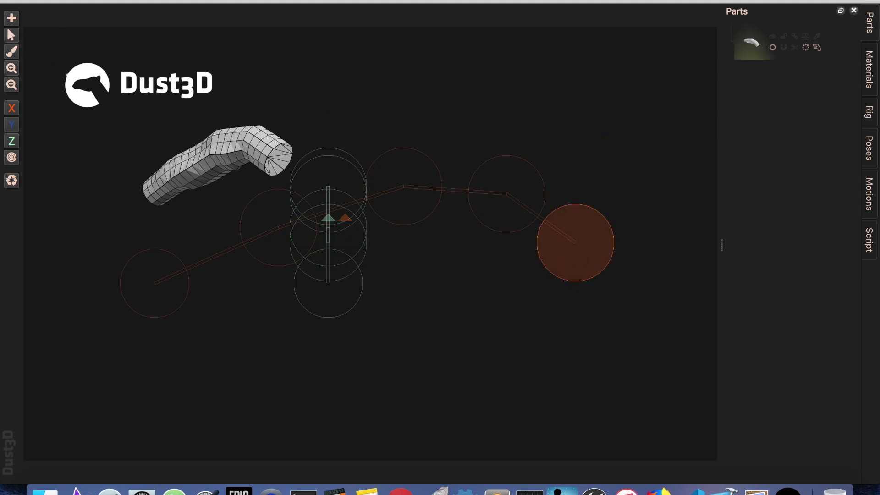
pyautogui.scroll(2, 227, 166)
pyautogui.scroll(2, 227, 165)
pyautogui.scroll(2, 227, 165)
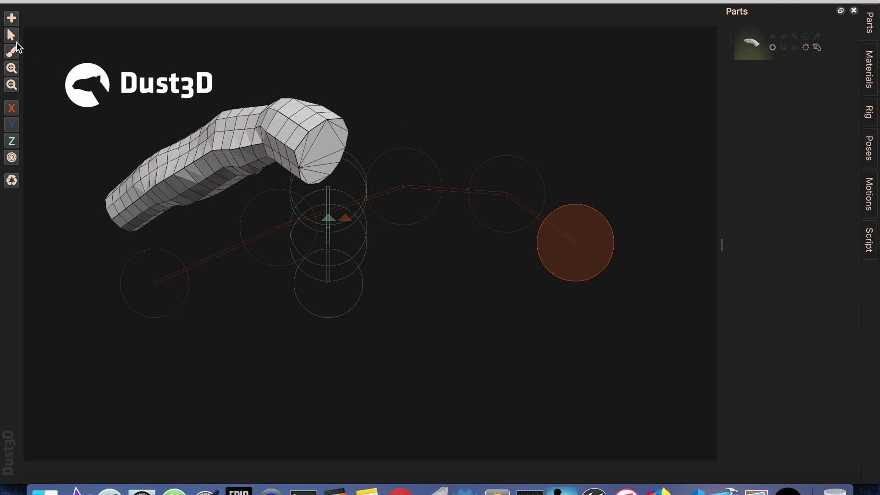
pyautogui.moveTo(471, 91)
pyautogui.mouseDown(button='middle')
pyautogui.moveTo(377, 130)
pyautogui.moveTo(353, 179)
pyautogui.moveTo(419, 115)
pyautogui.moveTo(424, 93)
pyautogui.moveTo(415, 98)
pyautogui.moveTo(451, 115)
pyautogui.moveTo(436, 115)
pyautogui.mouseUp(button='middle')
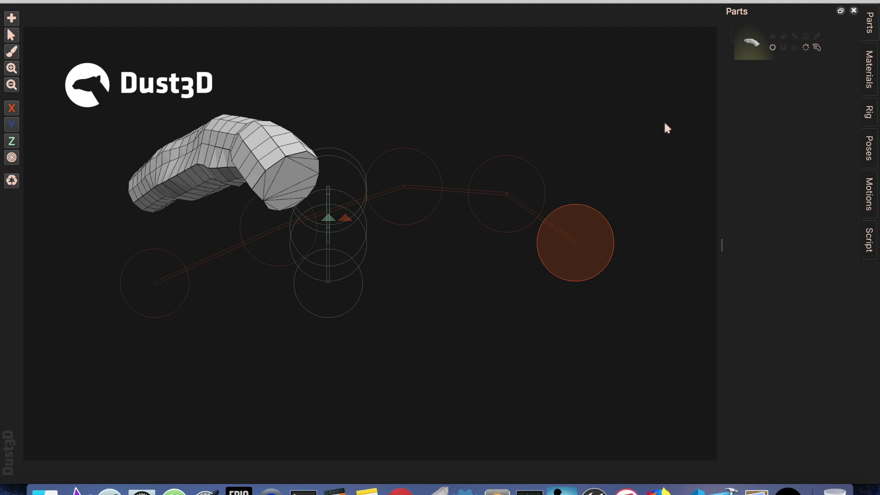
# Clear the tube's deform map image in its deform settings, then deselect the end node
pyautogui.click(817, 47)
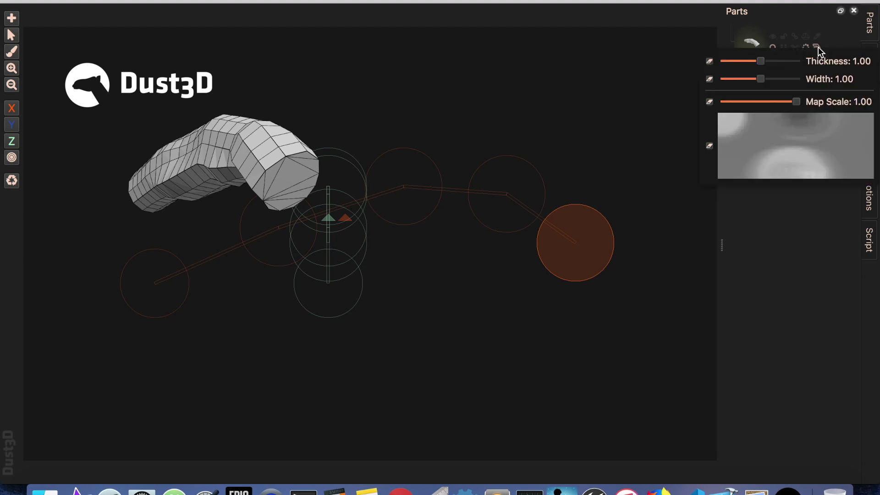
pyautogui.click(710, 145)
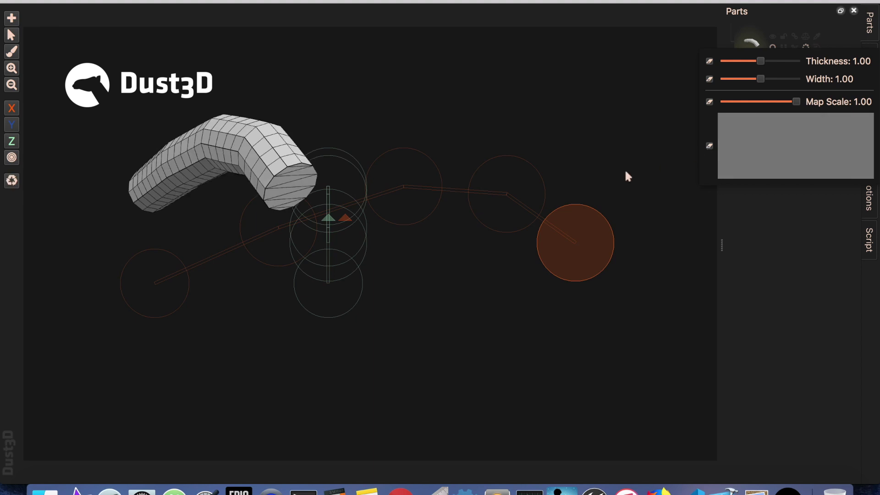
pyautogui.click(611, 159)
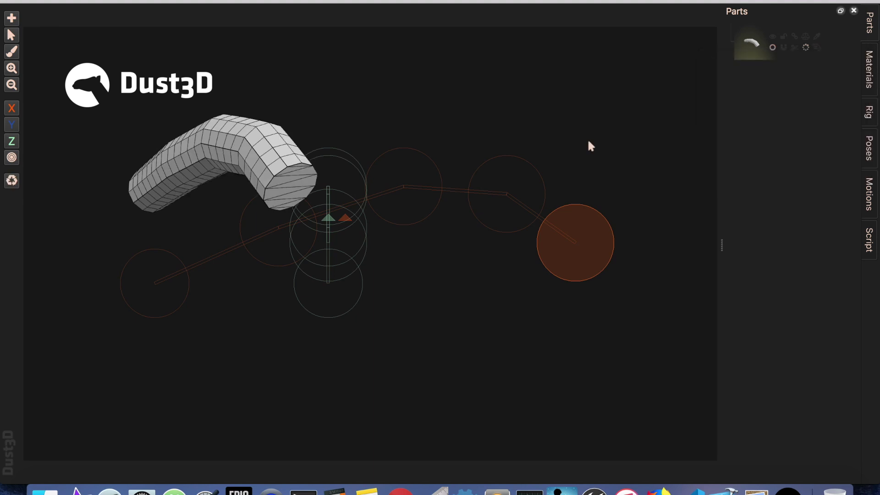
pyautogui.click(590, 146)
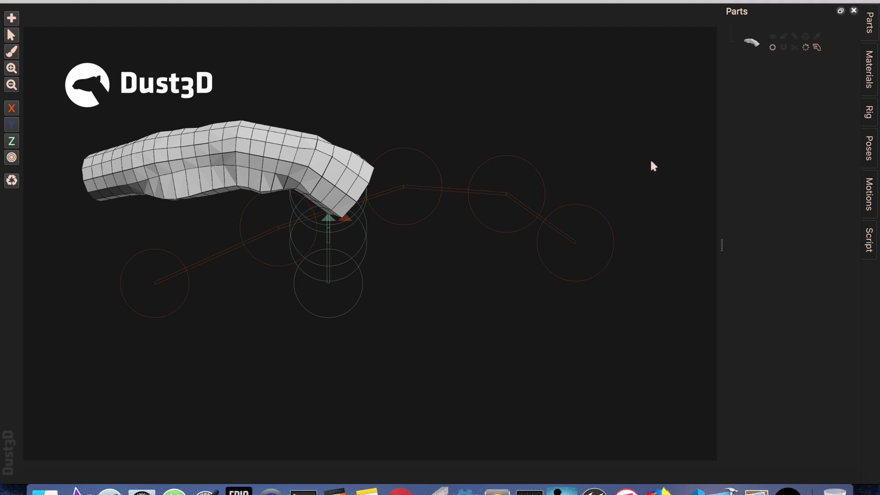
# Raise the tube's Hollow amount, view it side-on, and shrink the window to reveal the antelope
pyautogui.moveTo(569, 132); pyautogui.dragTo(695, 119, button='middle')
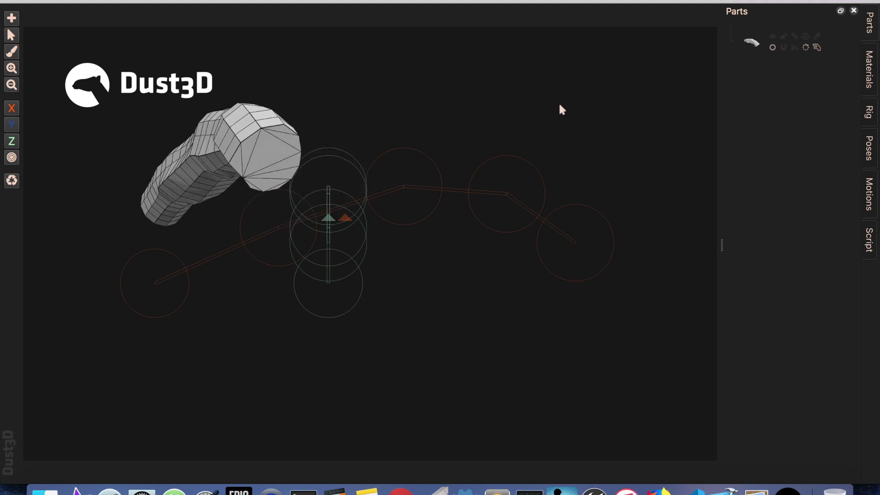
pyautogui.click(805, 45)
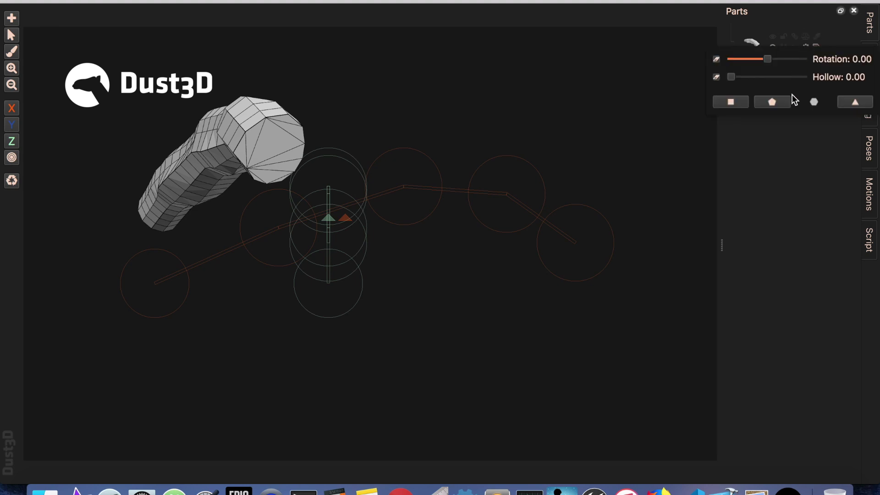
pyautogui.moveTo(735, 76); pyautogui.dragTo(738, 76)
pyautogui.moveTo(554, 128)
pyautogui.mouseDown(button='middle')
pyautogui.moveTo(307, 129)
pyautogui.moveTo(482, 139)
pyautogui.mouseUp(button='middle')
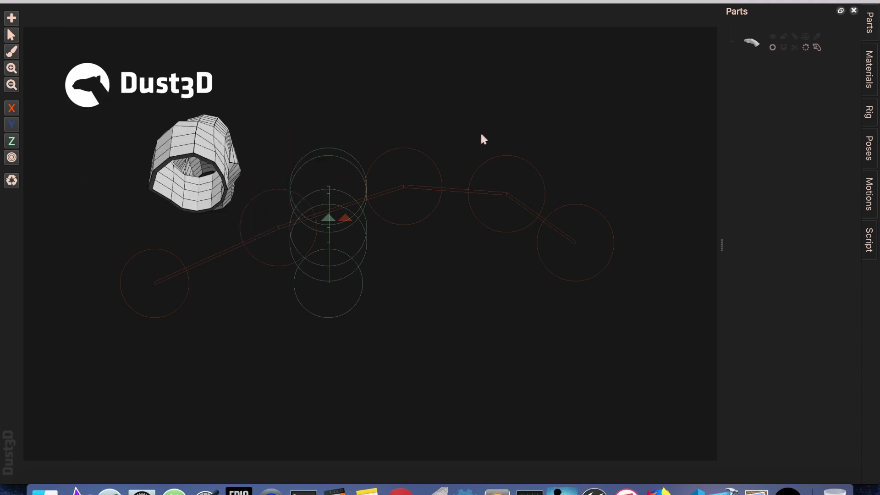
pyautogui.moveTo(481, 139); pyautogui.dragTo(523, 132, button='middle')
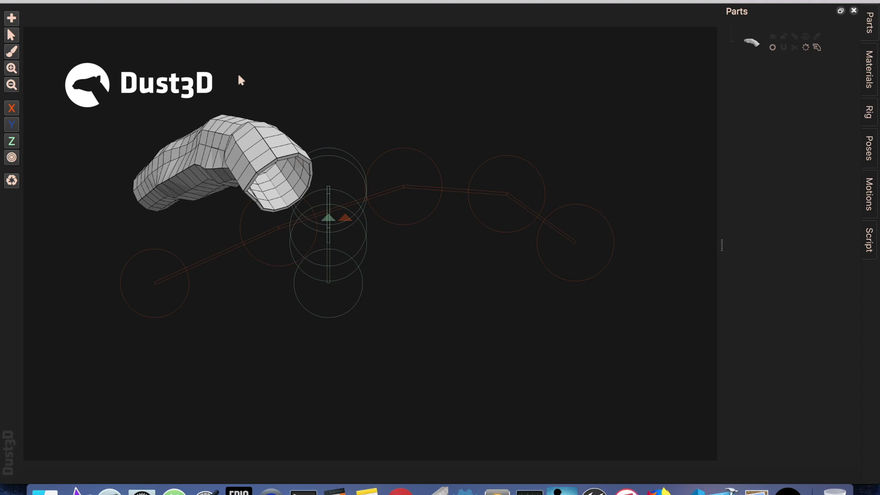
pyautogui.doubleClick(174, 3)
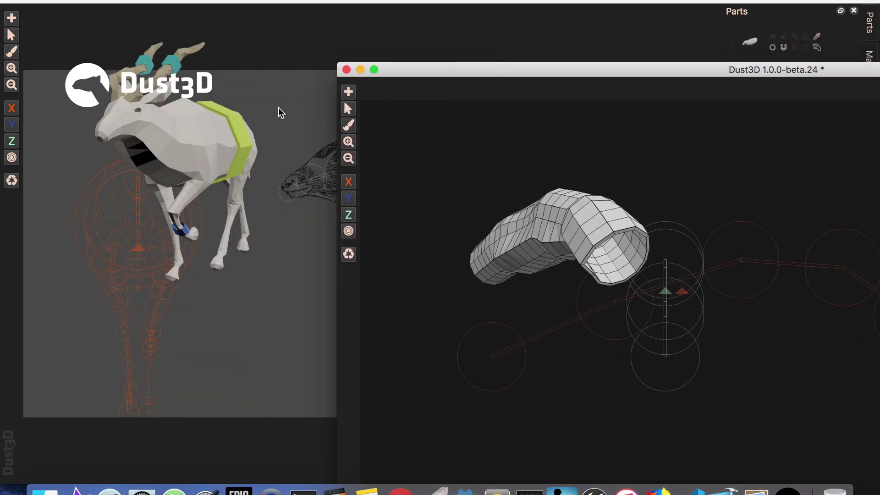